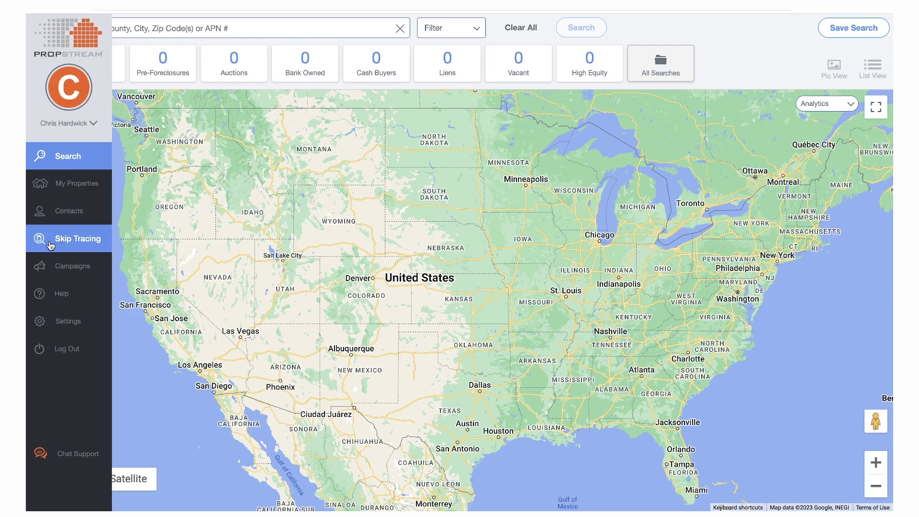
- Look through Skip Tracing and Contacts, cancel Import List, and filter to Cash Buyers Import
click(51, 246)
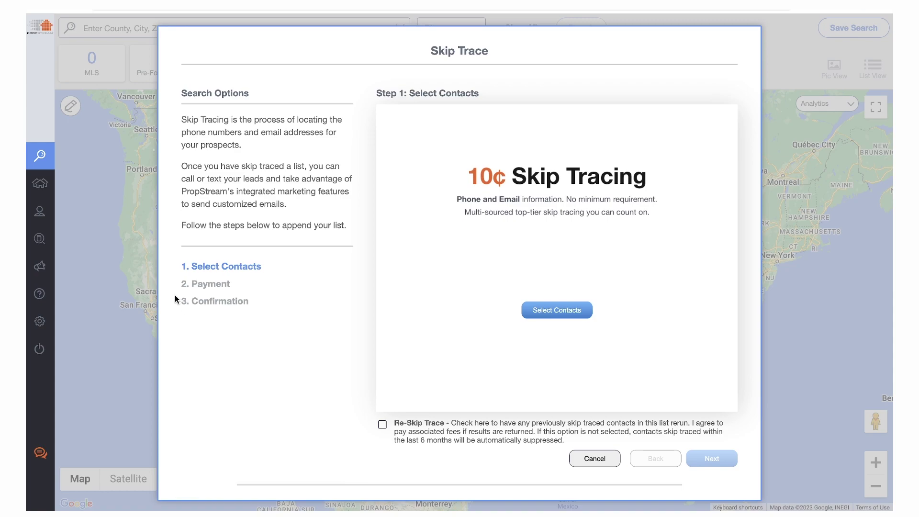
click(43, 211)
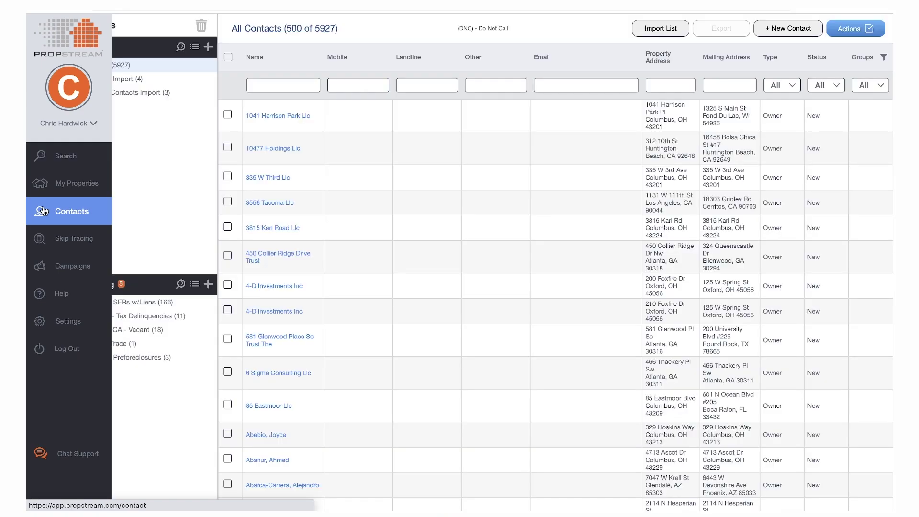
click(642, 33)
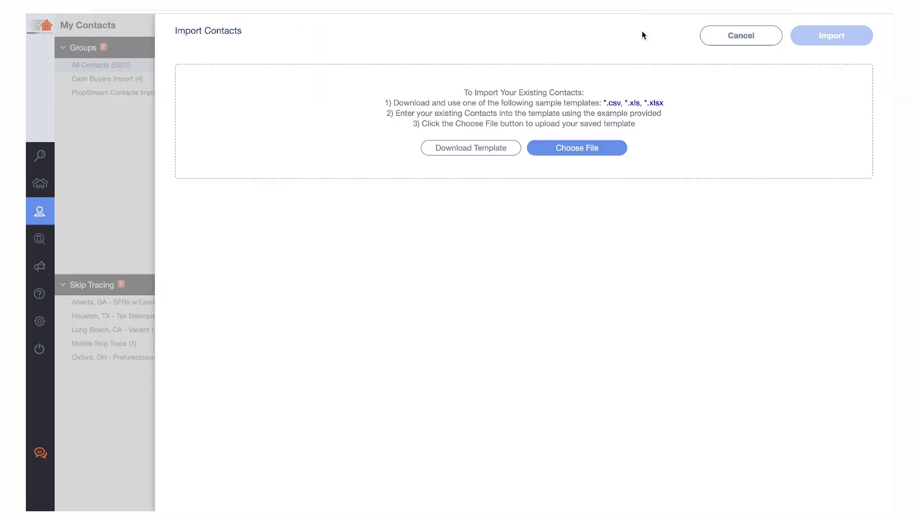
click(142, 157)
click(139, 81)
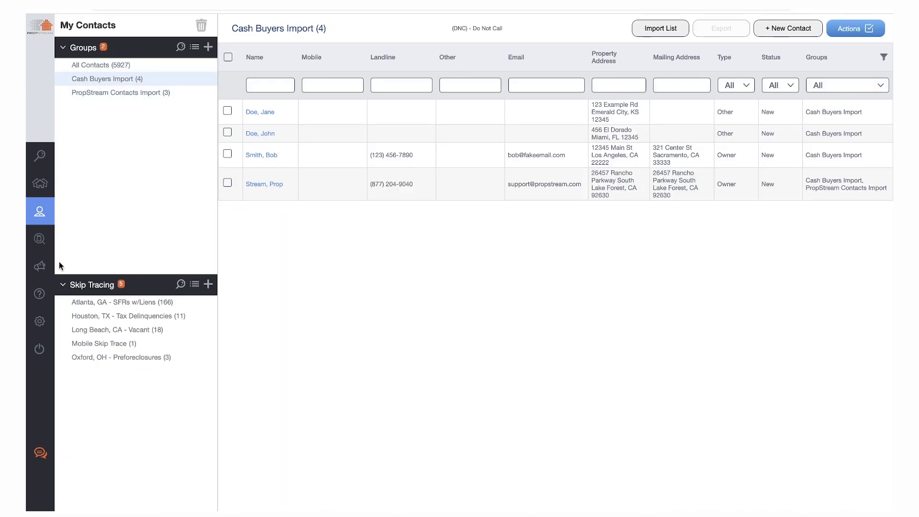
- Create and save 'PropStream Marketing Campaign' targeting the 4 Cash Buyers Import contacts
click(43, 266)
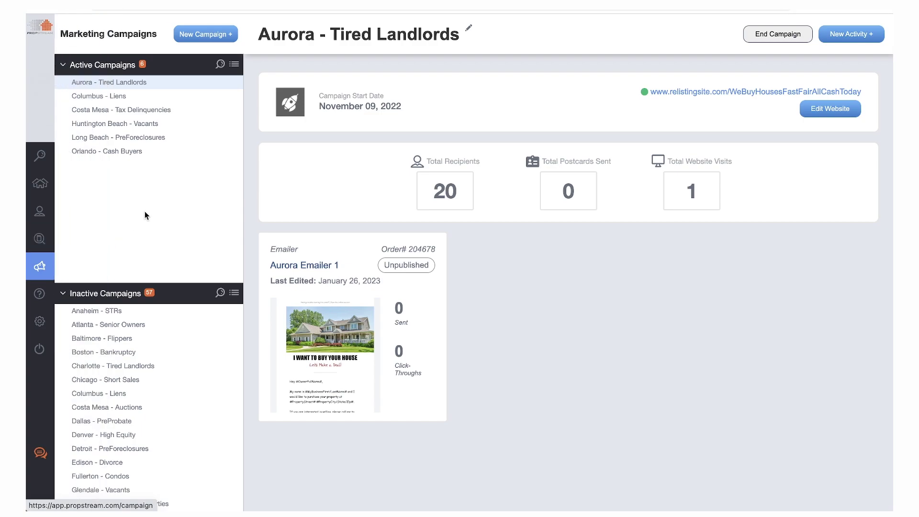
click(223, 42)
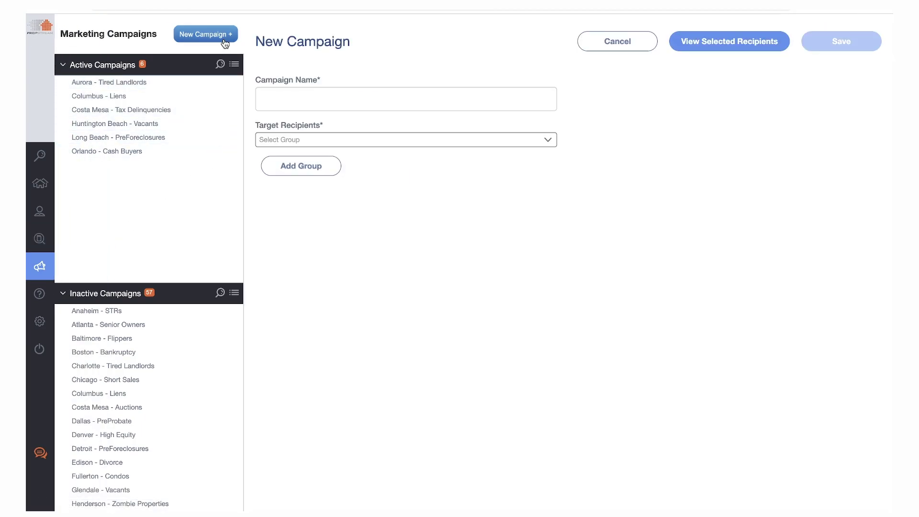
click(263, 96)
text(PropStream Marketing Campaign)
click(301, 139)
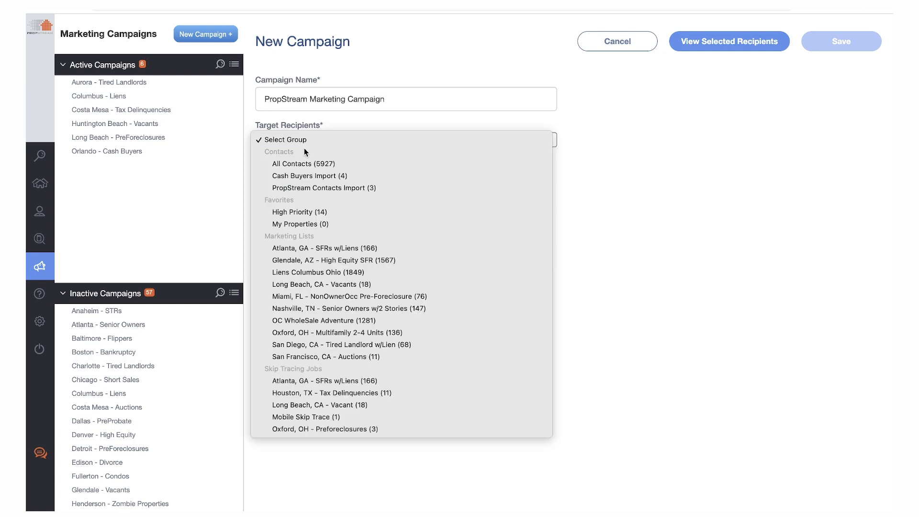
click(311, 178)
click(829, 45)
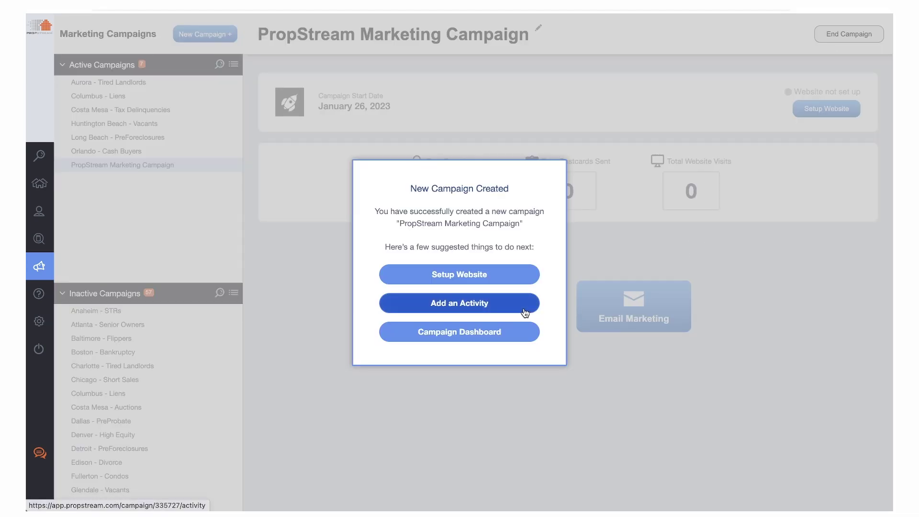
- Add an Email Marketing activity to the newly created campaign
click(524, 307)
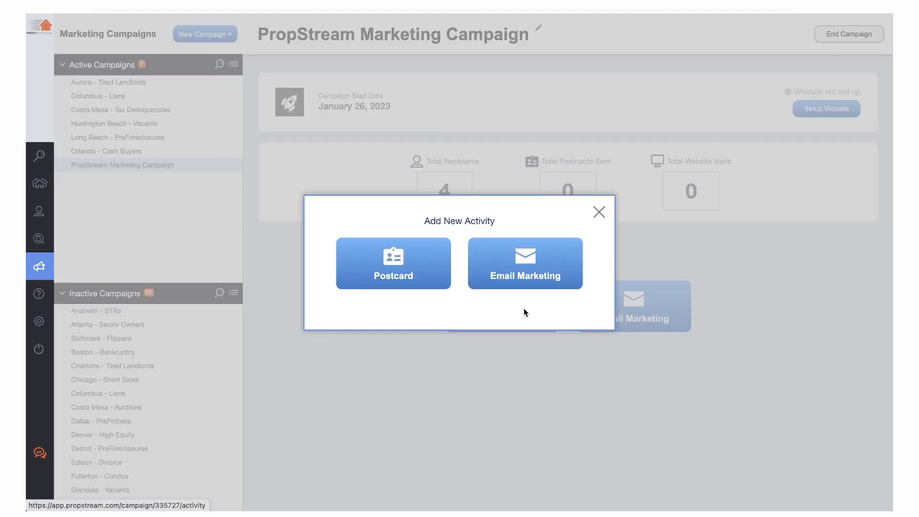
click(523, 277)
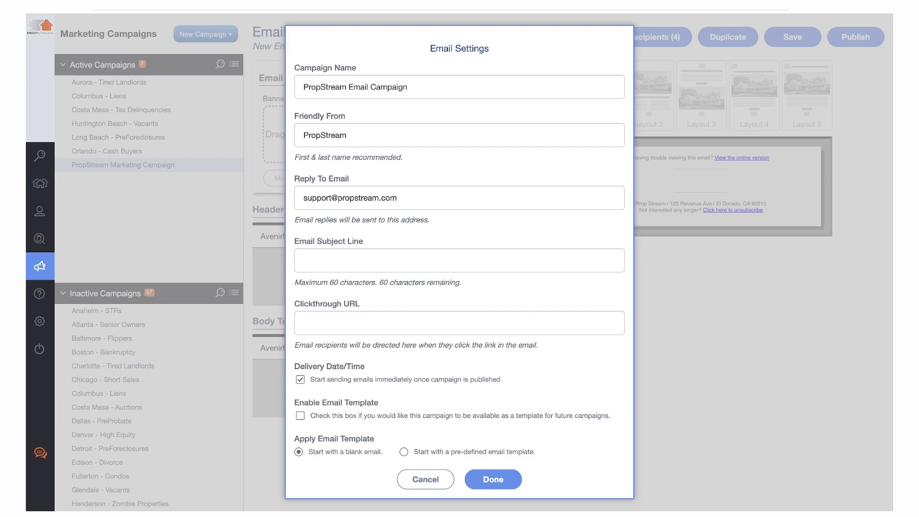
click(410, 253)
text(Let's make a deal!)
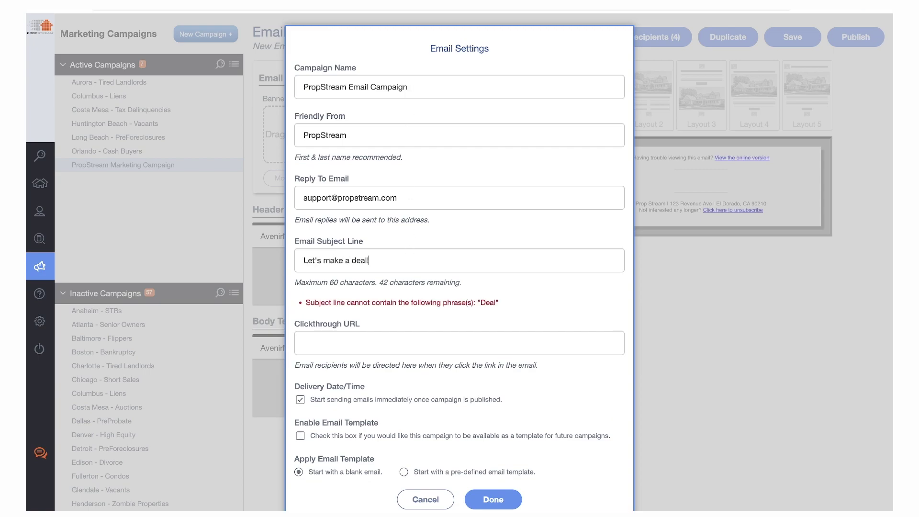
key(BackSpace)
key(BackSpace)
key(BackSpace)
key(BackSpace)
key(BackSpace)
key(BackSpace)
key(BackSpace)
key(BackSpace)
key(BackSpace)
text(Are you ready for love again?)
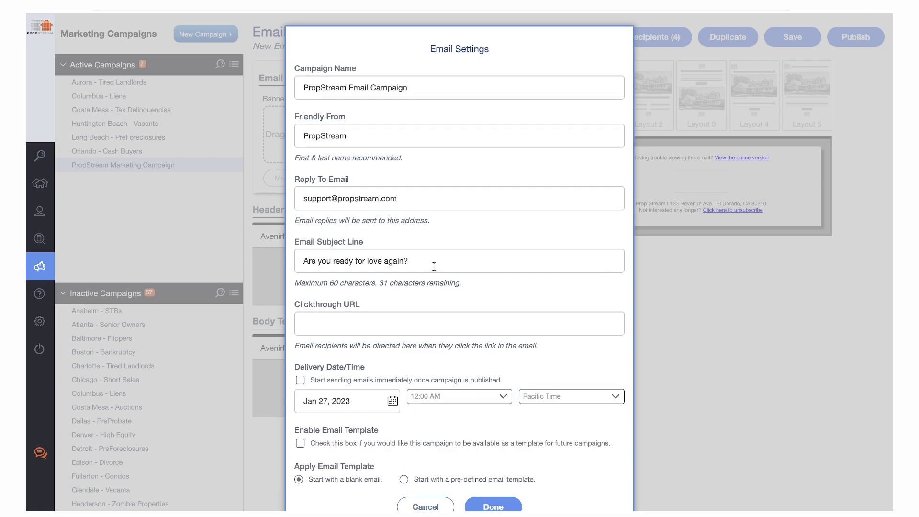
click(381, 325)
text(www.)
text(mysite.com)
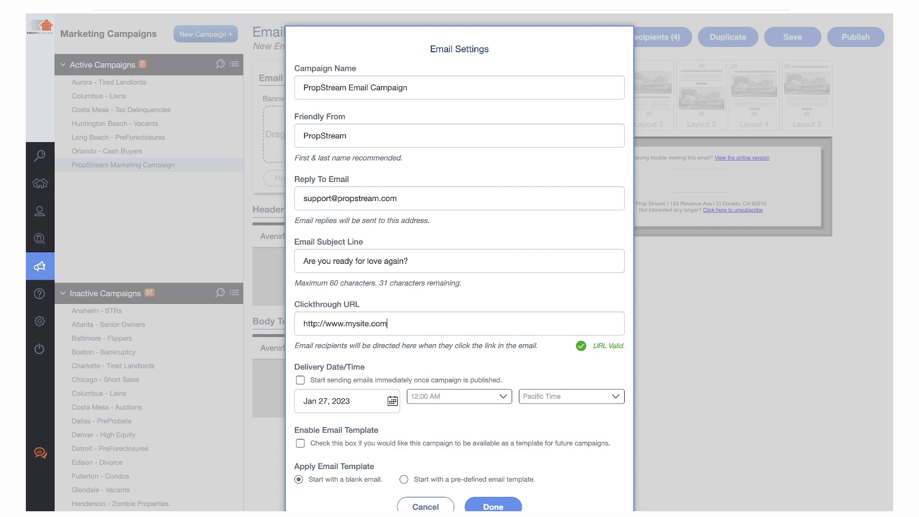
scroll(460, 287, down, 1)
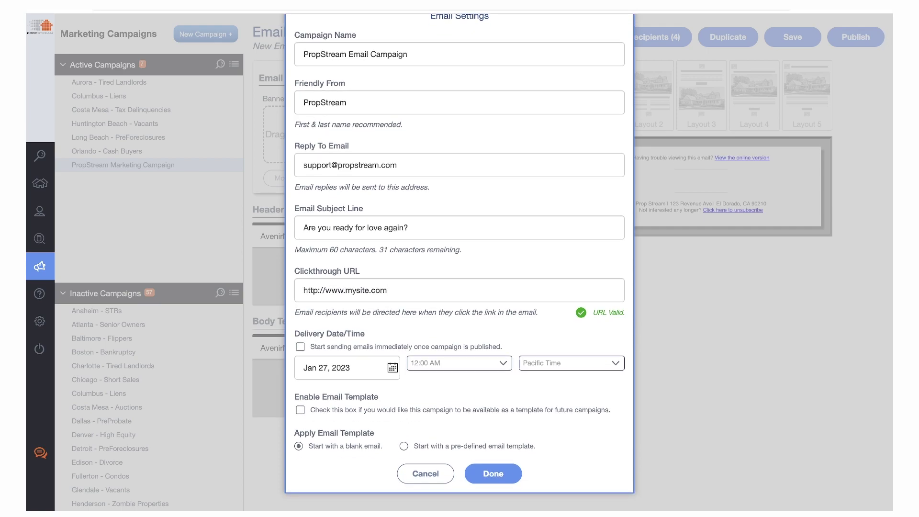
- Send immediately on publish in Pacific Time, starting from pre-defined Template 1
click(368, 367)
click(447, 361)
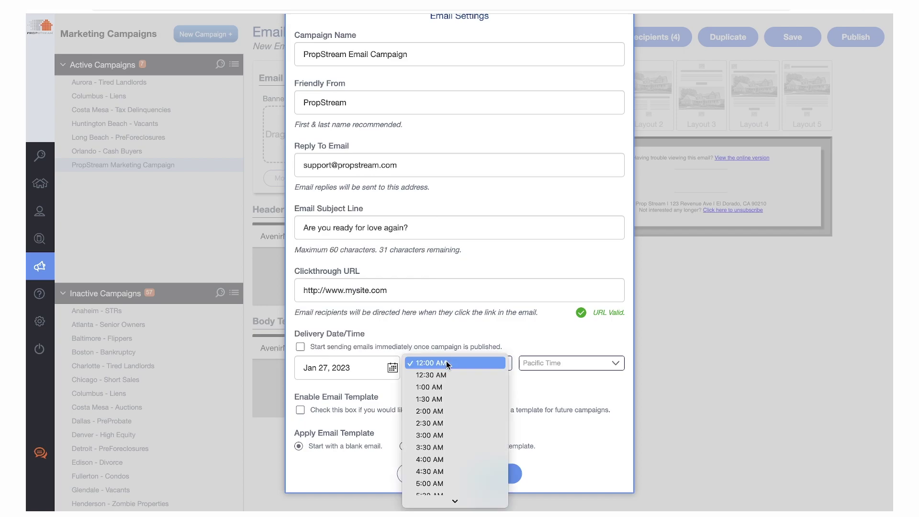
click(553, 363)
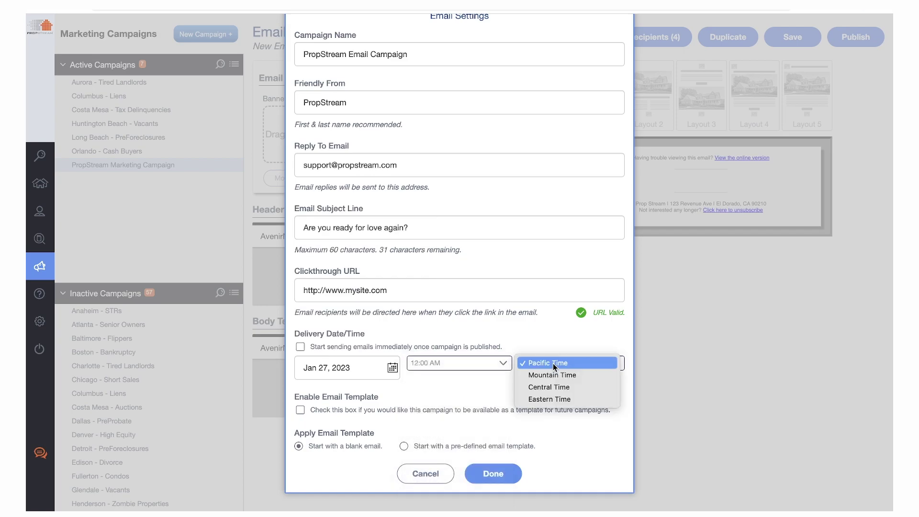
click(301, 346)
click(301, 347)
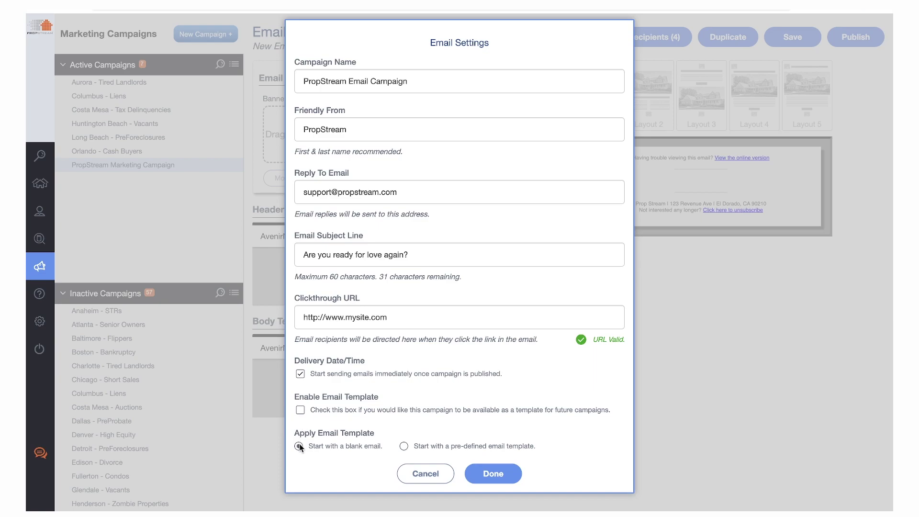
click(405, 447)
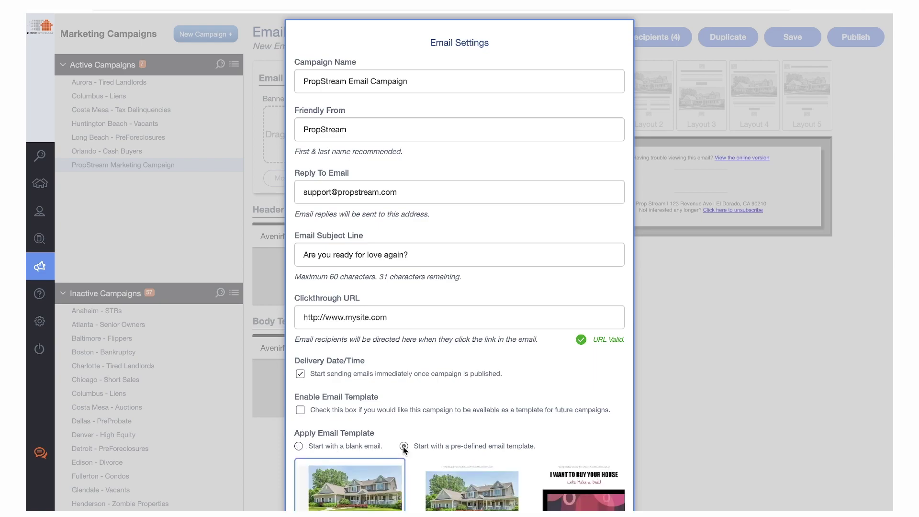
scroll(404, 450, down, 3)
scroll(406, 450, down, 1)
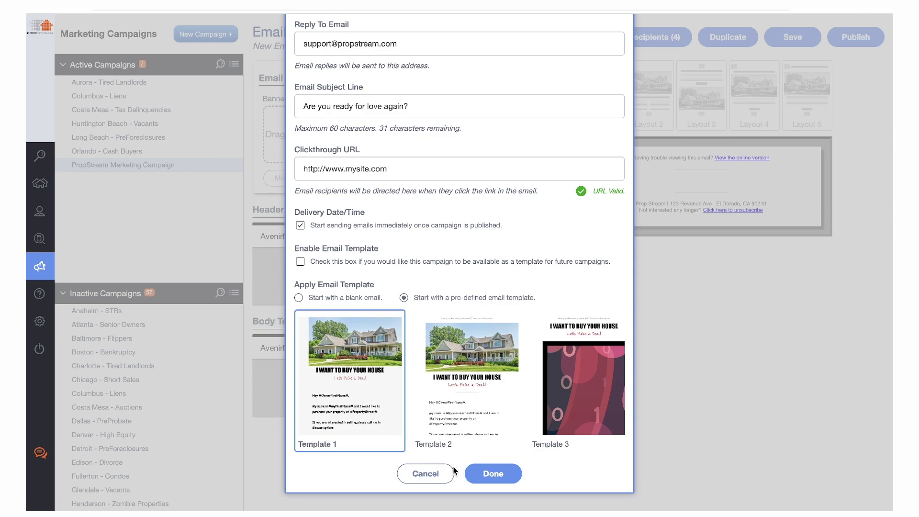
click(492, 474)
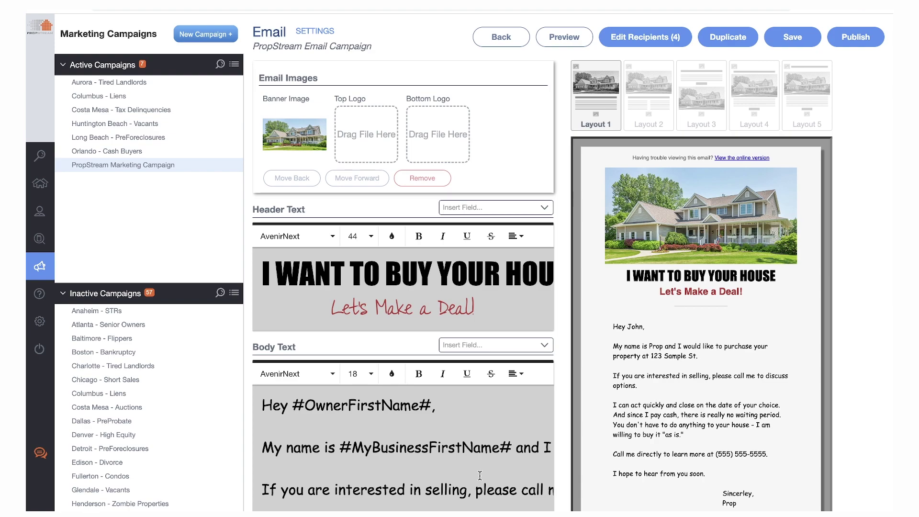
scroll(480, 475, right, 1)
scroll(475, 473, left, 1)
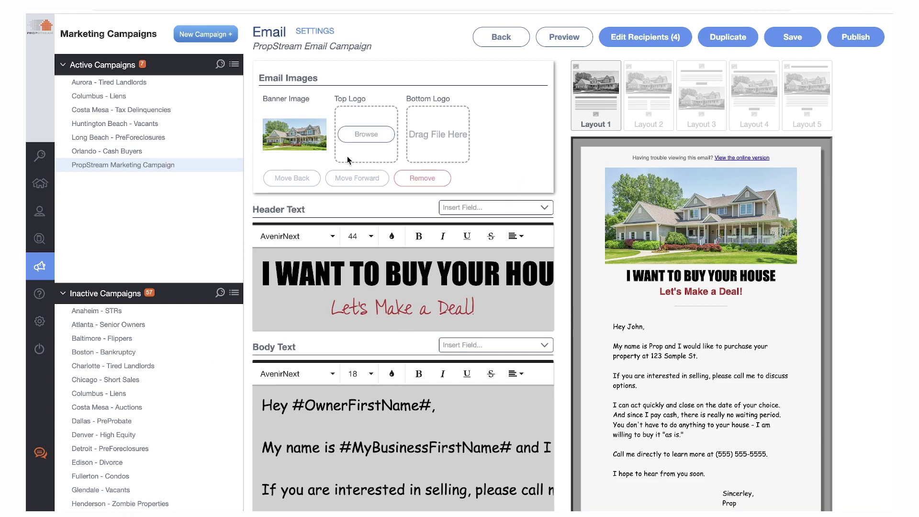
- Select the green-lawned house banner image and remove it
click(297, 149)
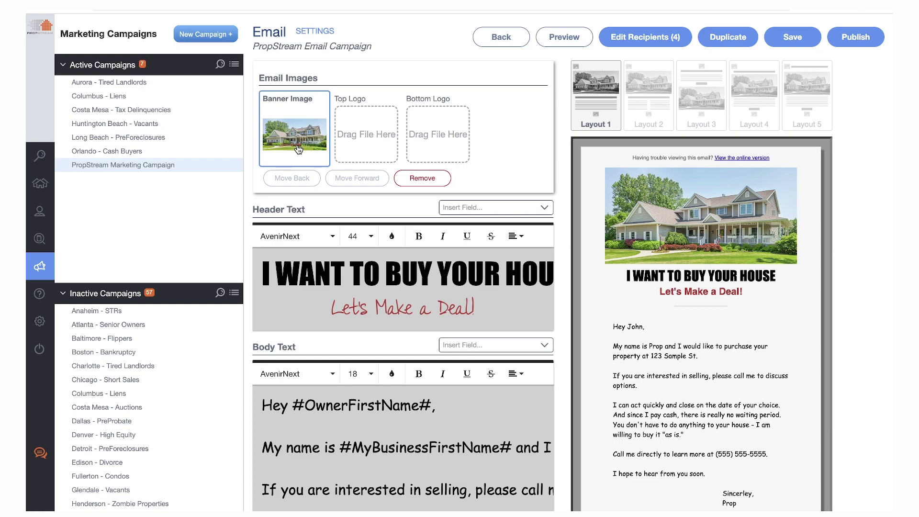
click(403, 180)
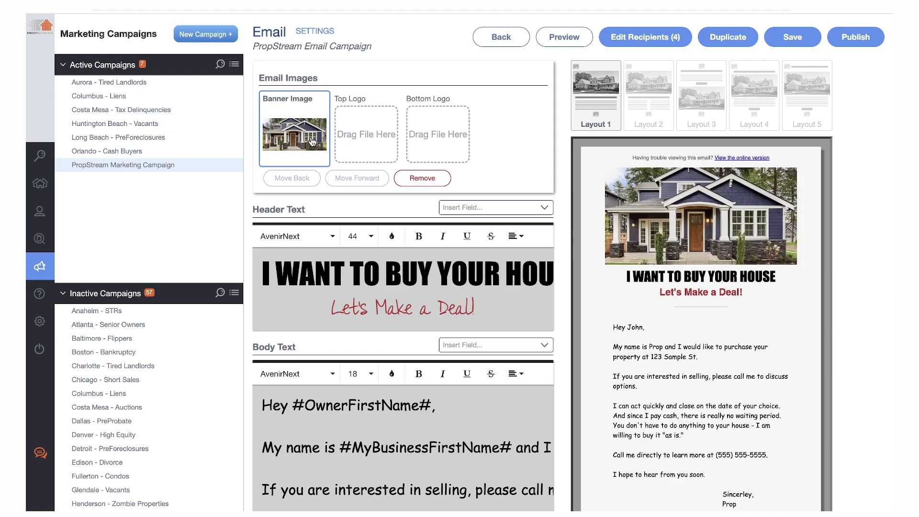
scroll(311, 141, down, 2)
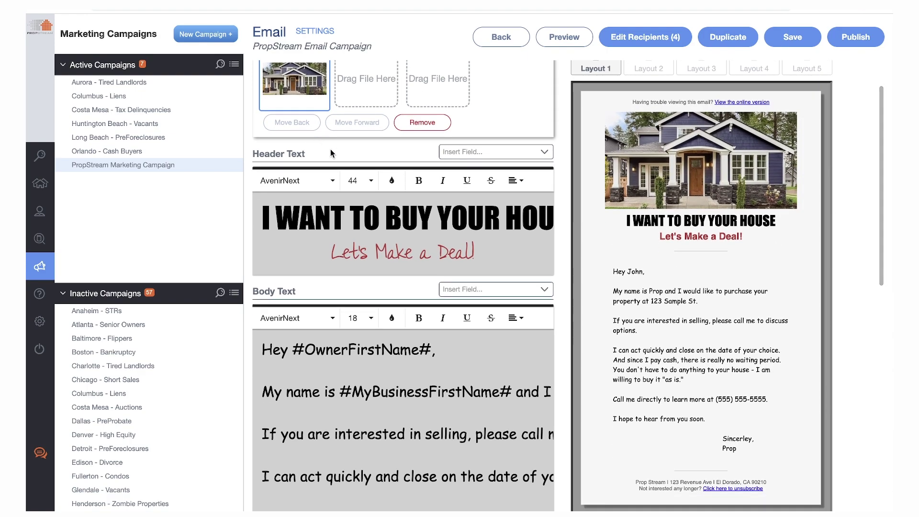
- Look over the font and colour options for the header text
click(335, 181)
click(335, 182)
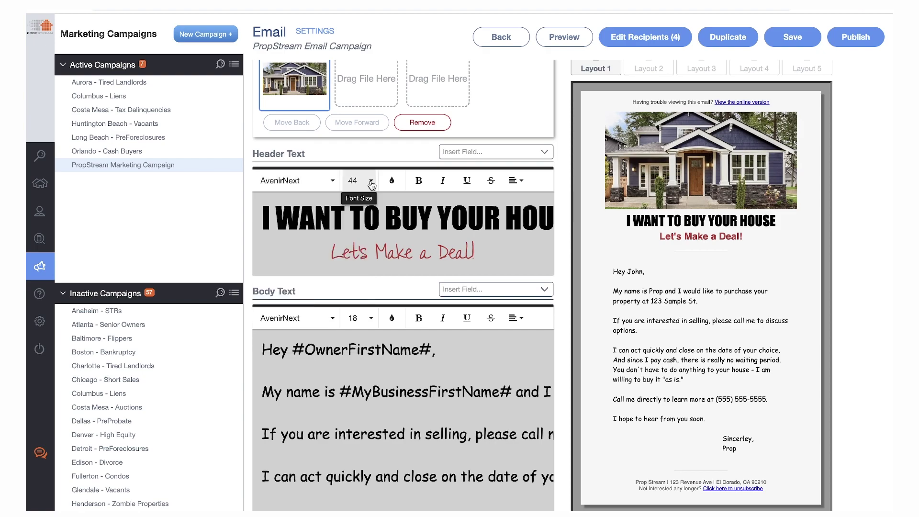
click(392, 181)
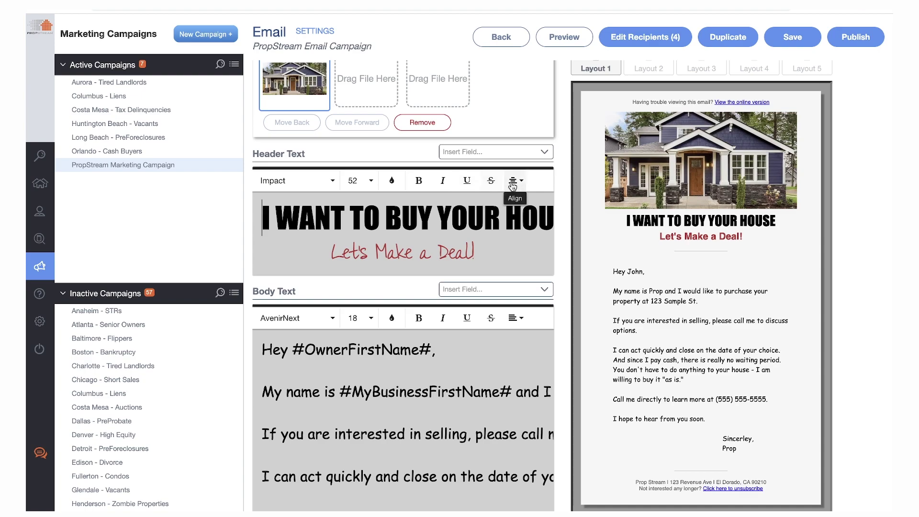
- Replace the greeting's #OwnerFirstName# merge field with Owner Full Name
click(361, 349)
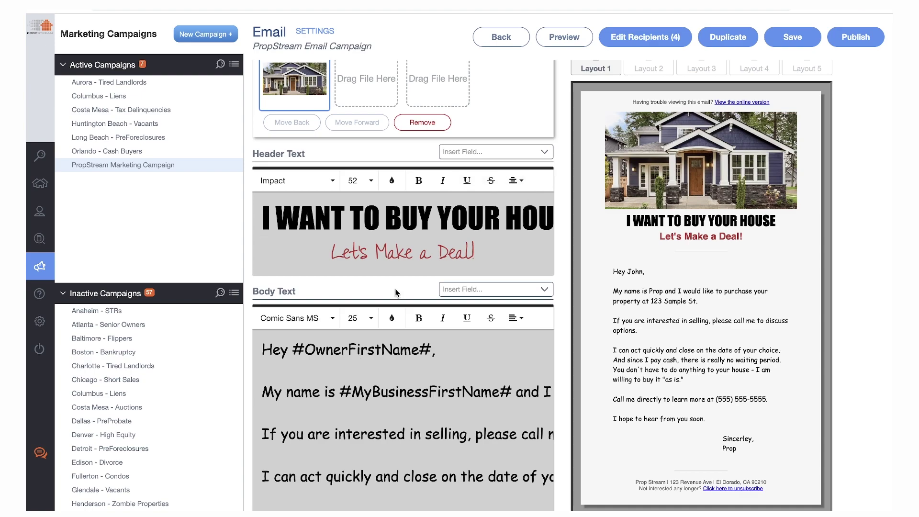
drag(293, 349, 435, 349)
click(516, 291)
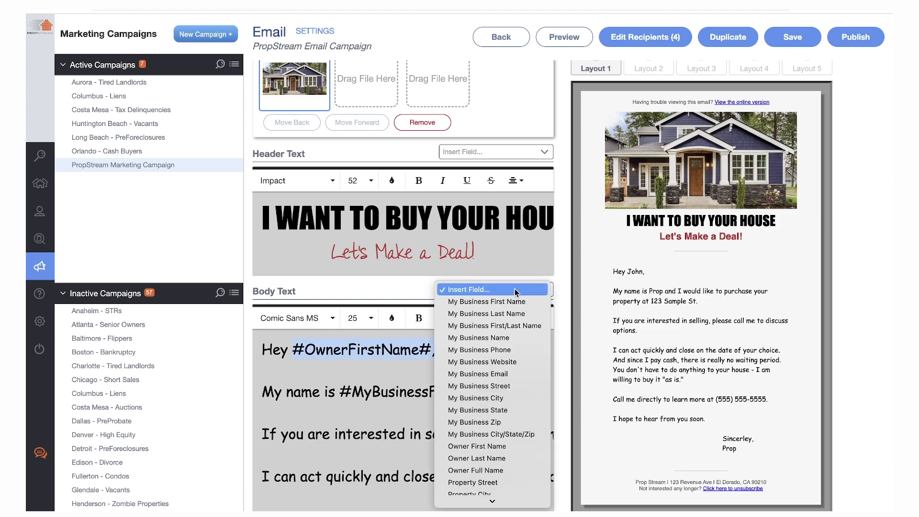
click(509, 471)
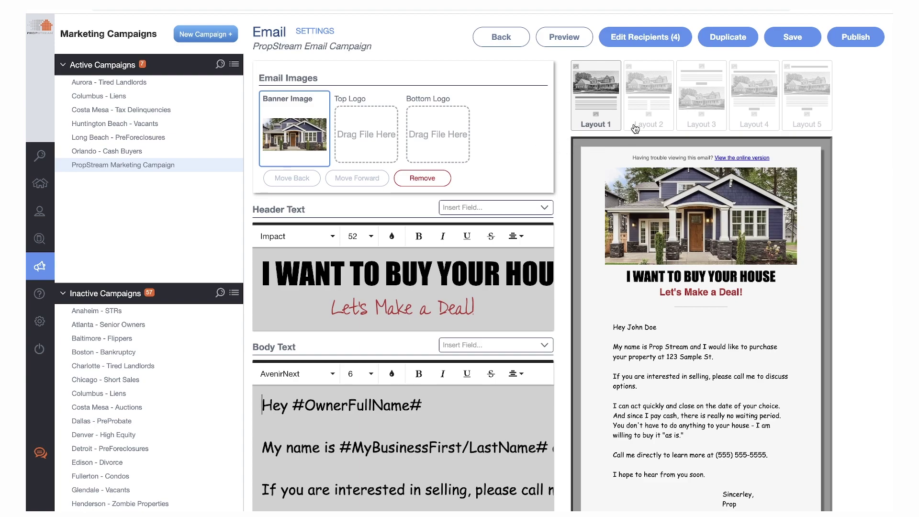
- Try the layout thumbnails and settle on Layout 5, headline above the photo
click(654, 119)
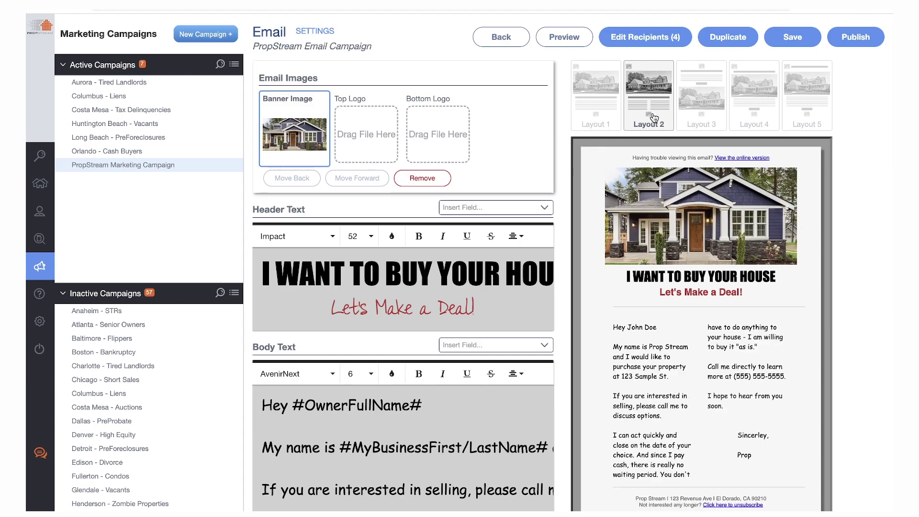
click(700, 116)
click(756, 116)
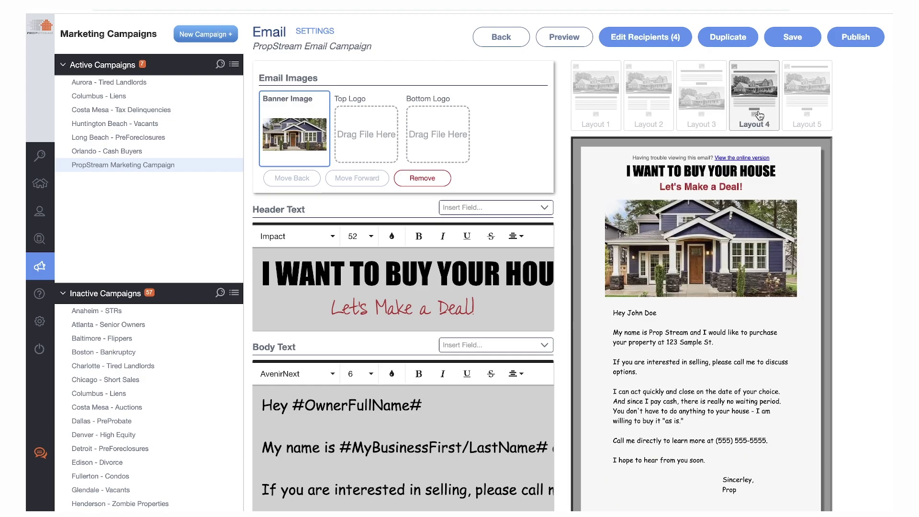
click(818, 117)
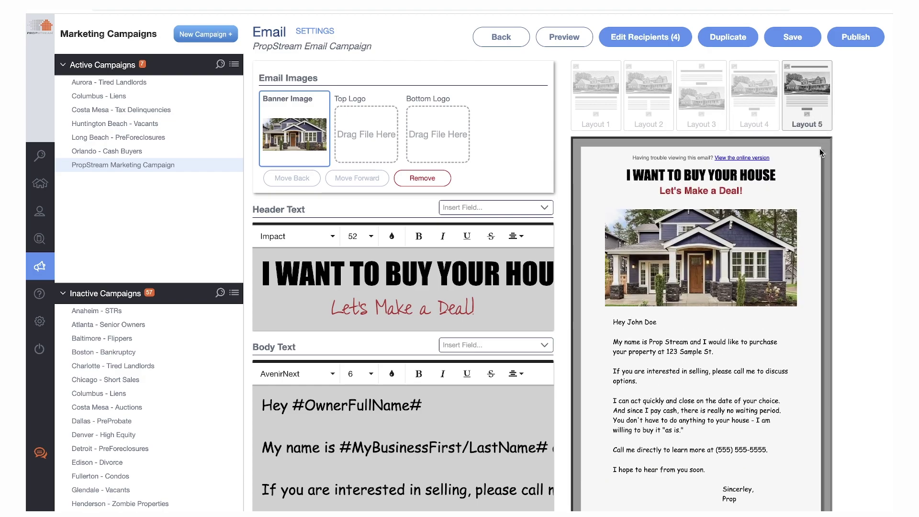
scroll(821, 151, down, 2)
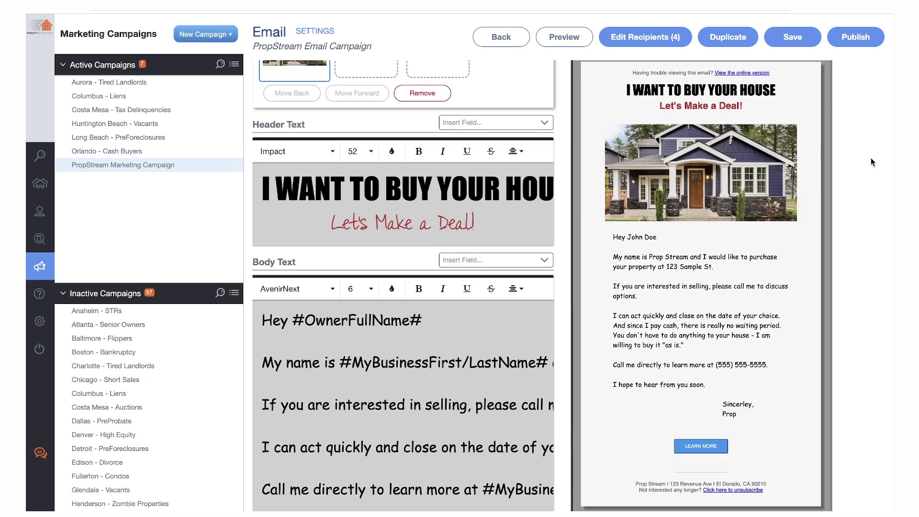
scroll(871, 159, up, 2)
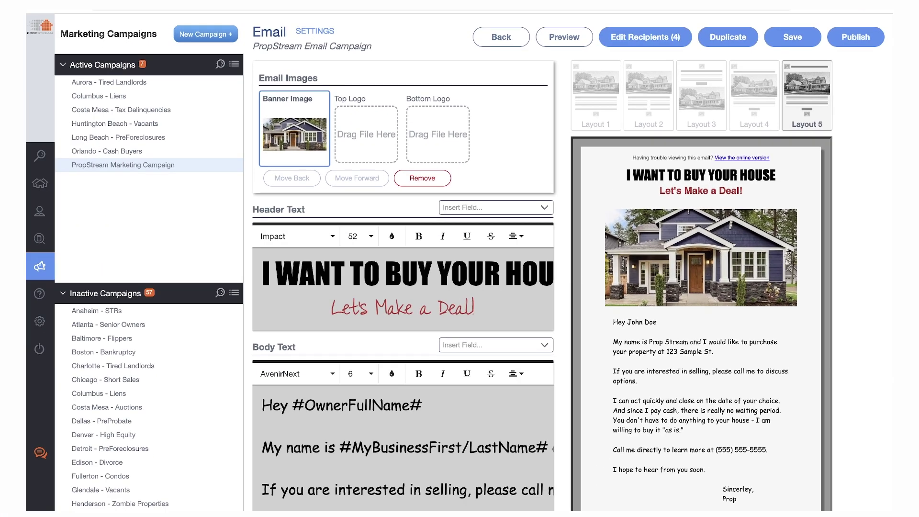
- Publish the campaign and confirm the email content and business name and address
click(856, 37)
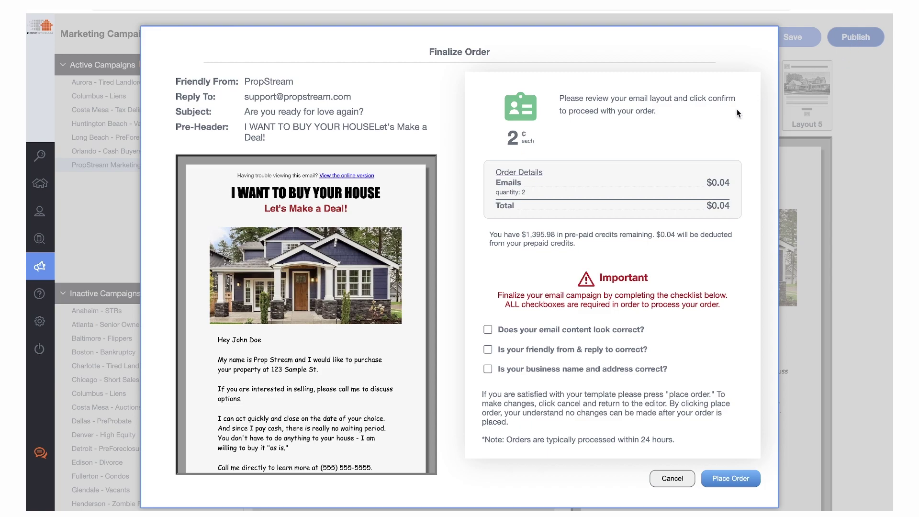
click(487, 330)
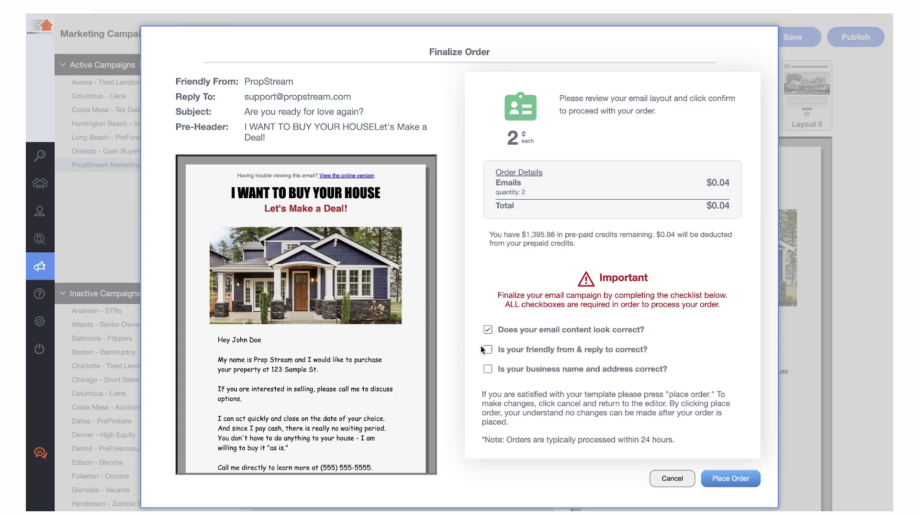
click(488, 369)
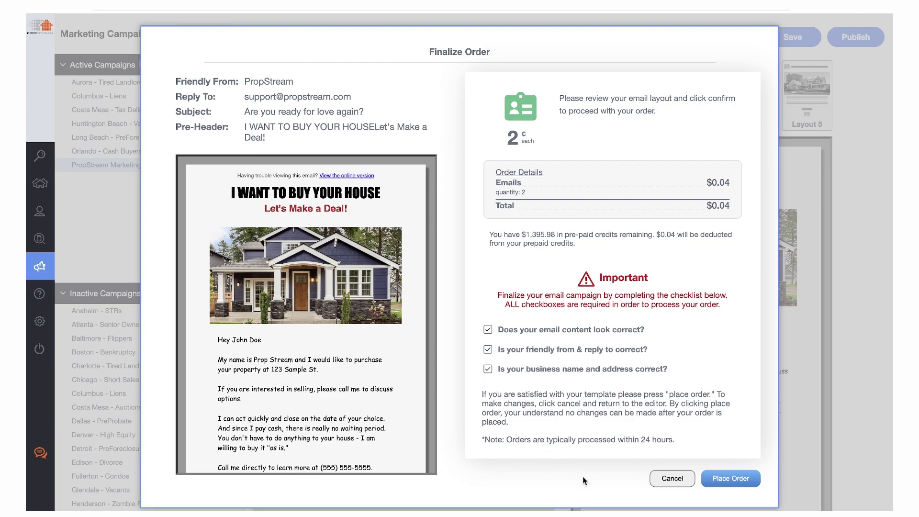